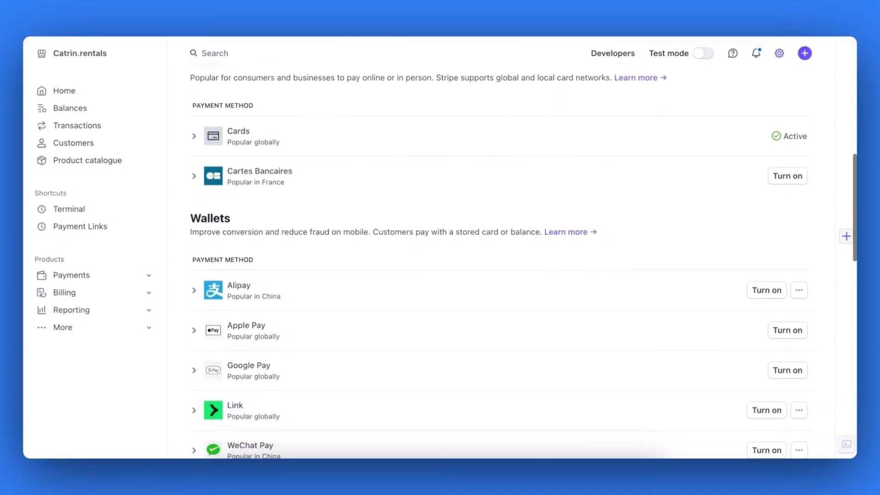
- Scroll through the Wallets, Bank redirects and Buy now, pay later payment methods
scroll(524, 266, down, 4)
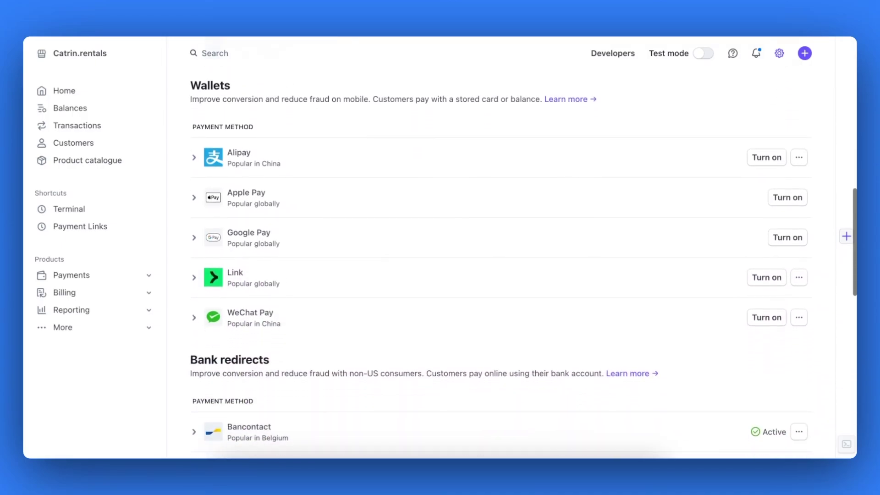
scroll(524, 266, down, 4)
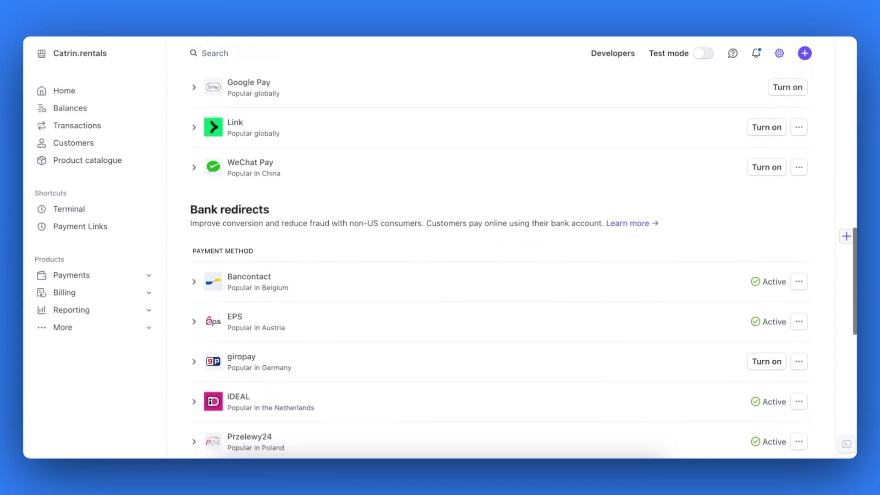
scroll(524, 266, down, 5)
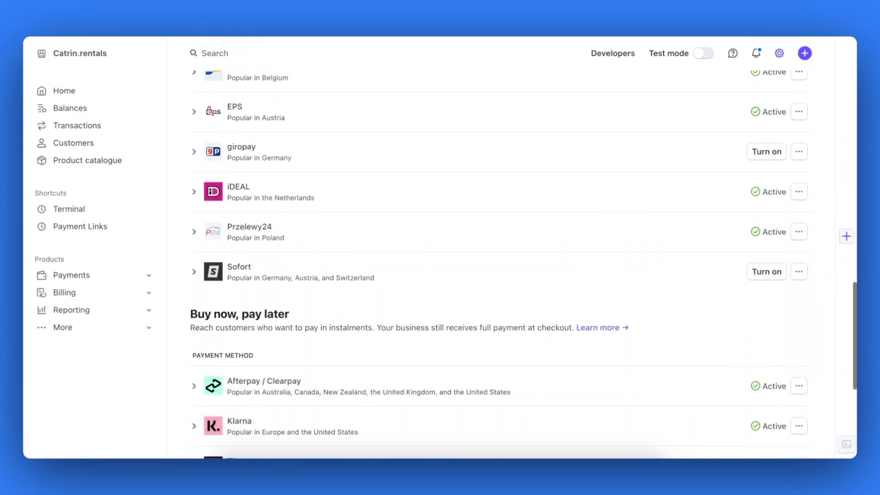
scroll(524, 265, down, 2)
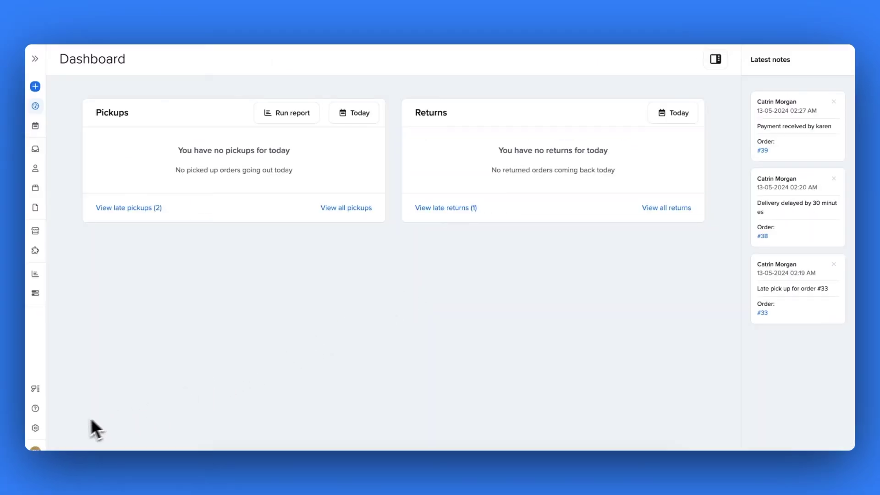
- Connect Booqable to the existing Stripe account from Settings > Payment providers
click(35, 428)
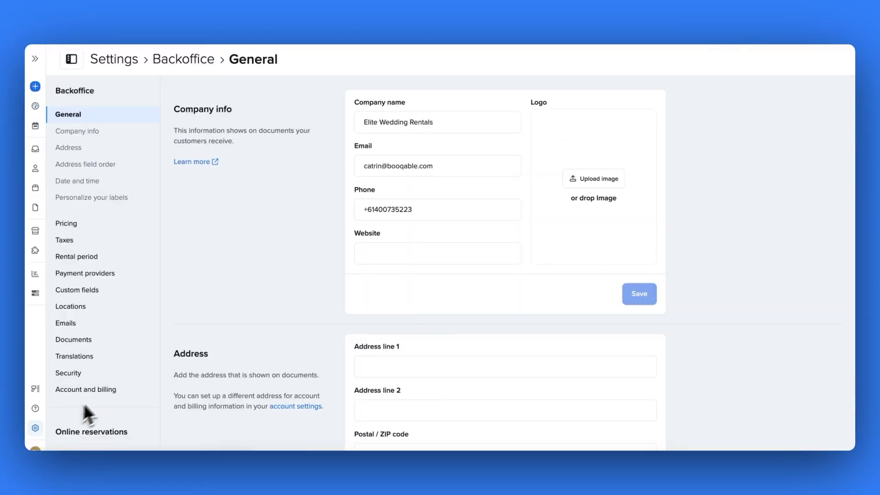
click(108, 275)
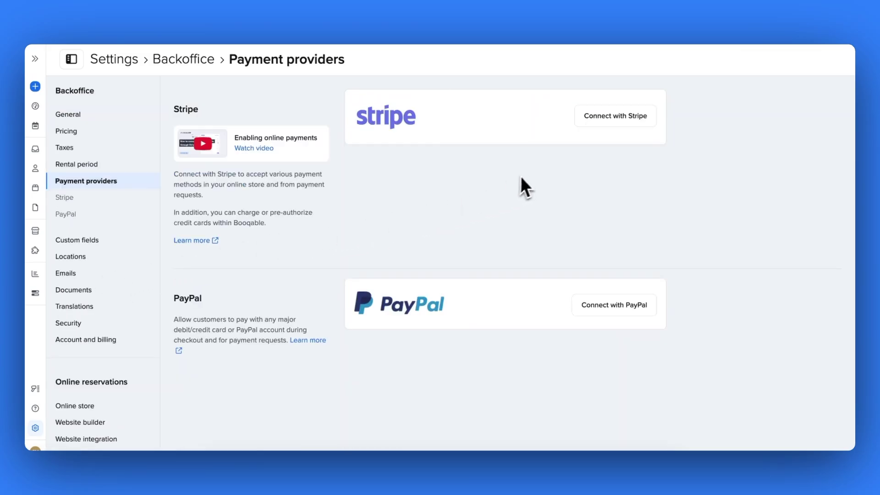
click(605, 118)
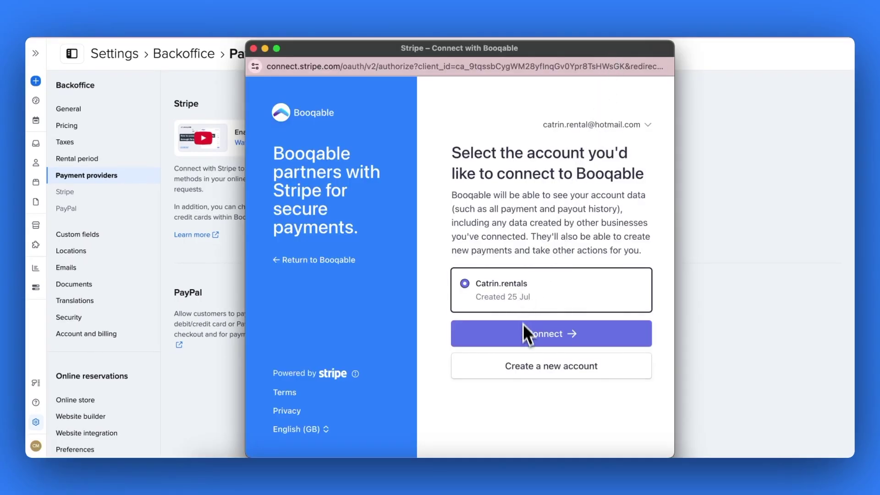
click(528, 341)
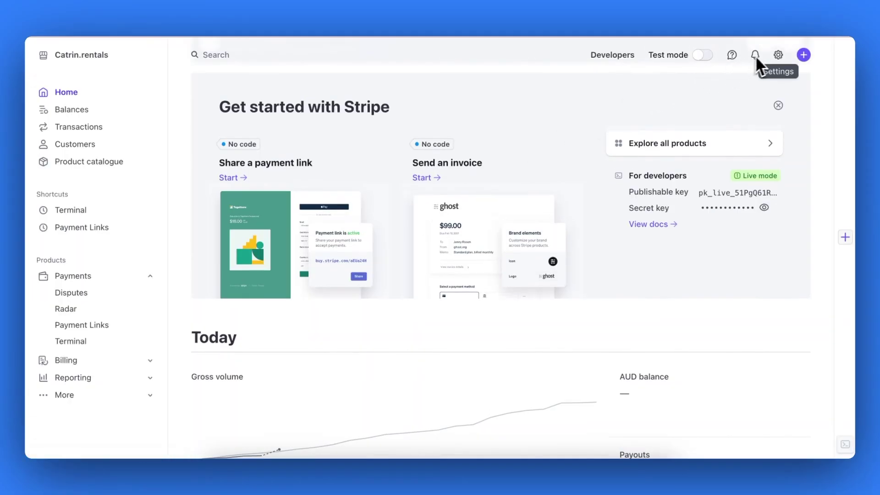
- Open Stripe's Payments > Payment methods settings and switch to the Booqable configuration
click(775, 55)
click(767, 75)
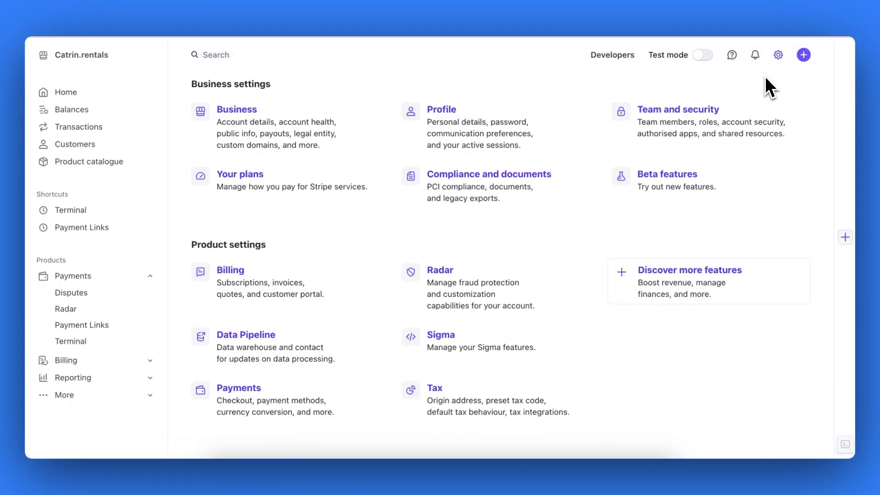
click(251, 389)
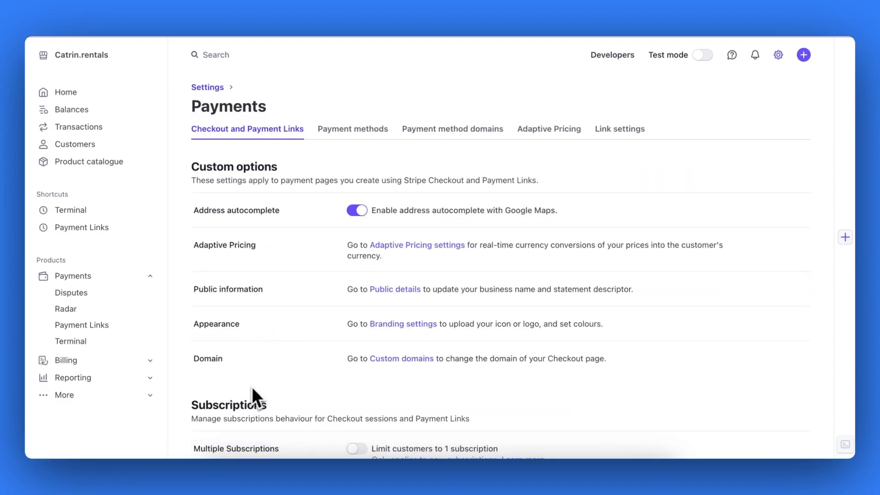
click(349, 131)
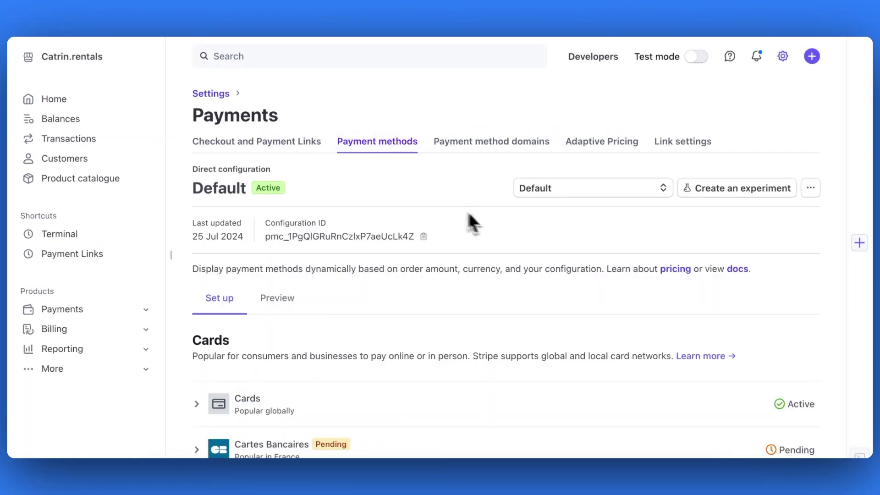
click(557, 193)
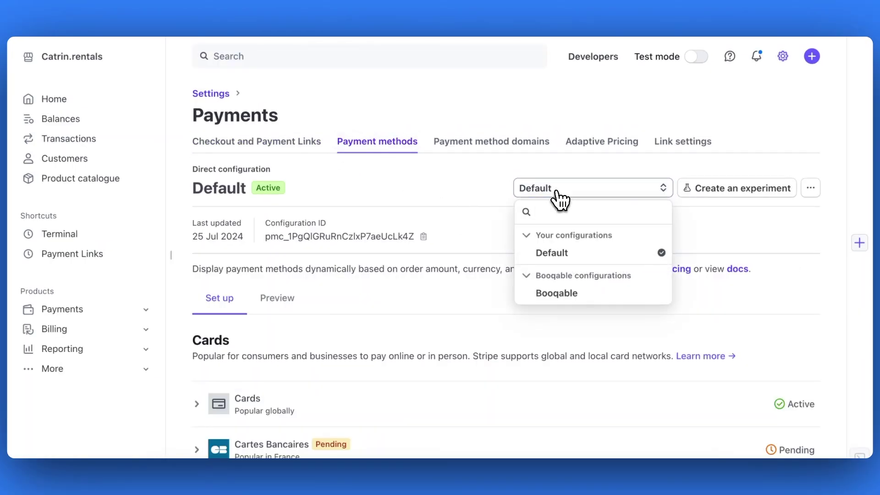
click(571, 298)
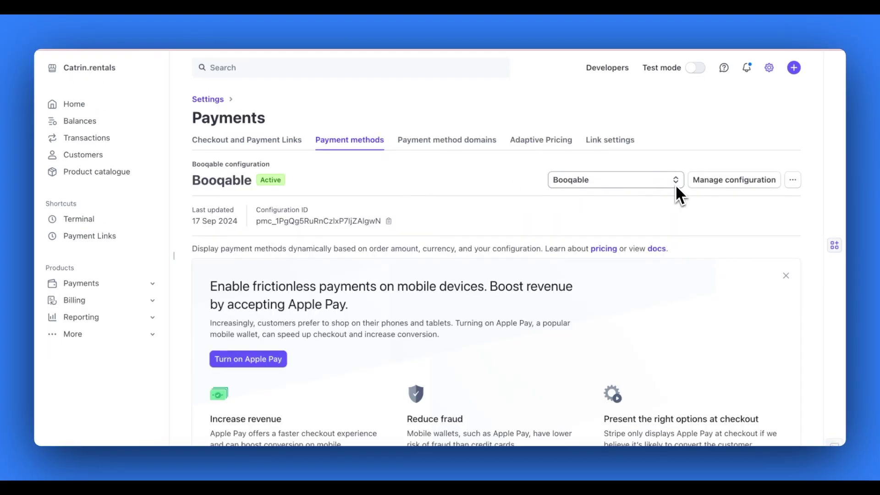
- Expand the Cards payment method details in the Booqable configuration
scroll(641, 293, down, 7)
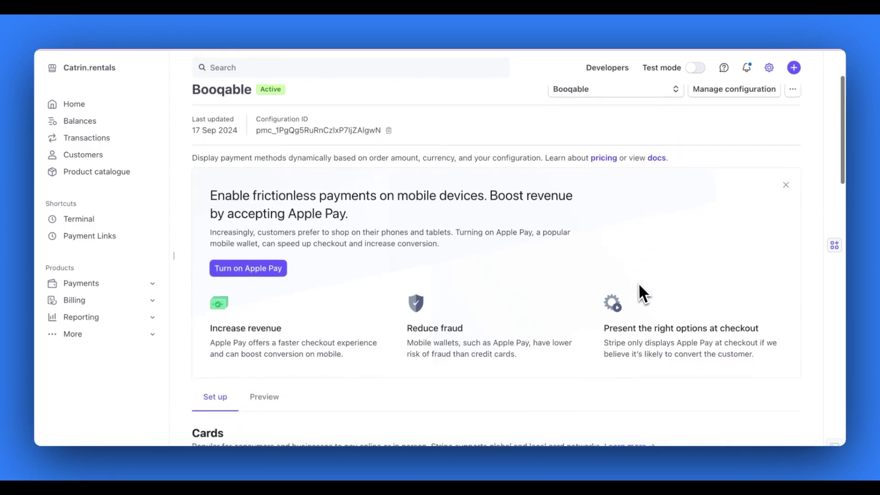
scroll(641, 293, down, 2)
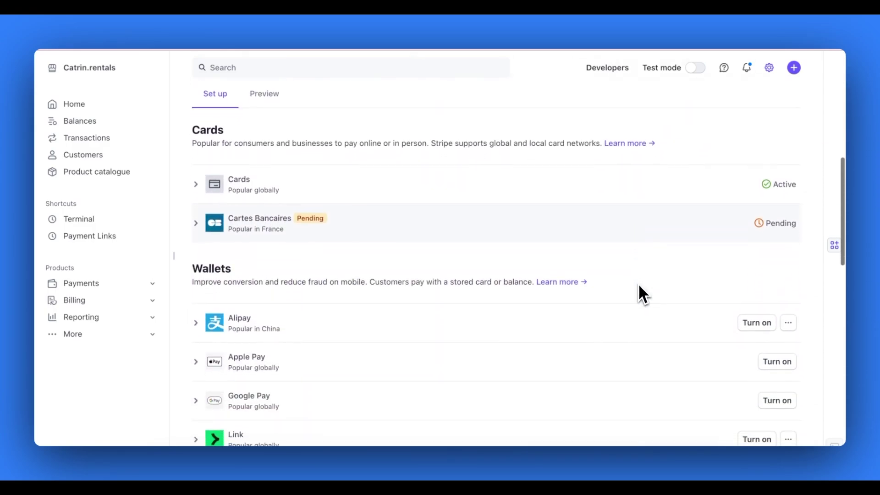
click(203, 187)
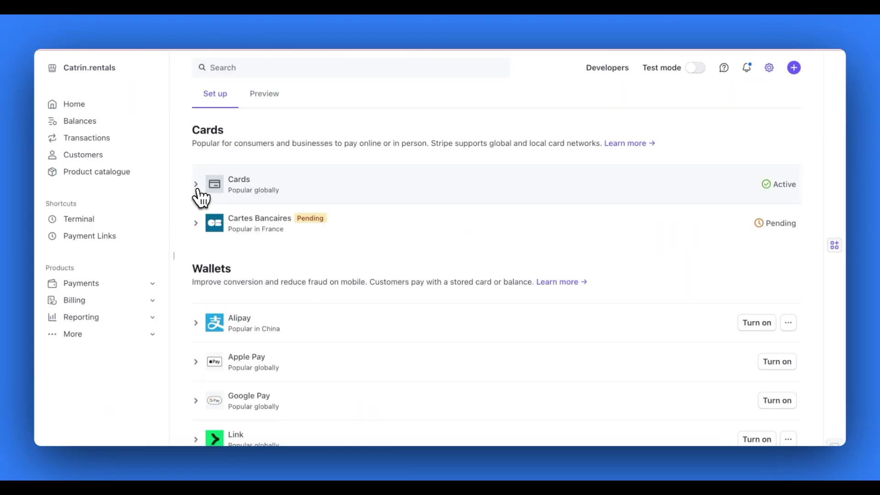
- Scroll past Bank redirects and Buy now, pay later to the Bank debits section
scroll(203, 221, down, 3)
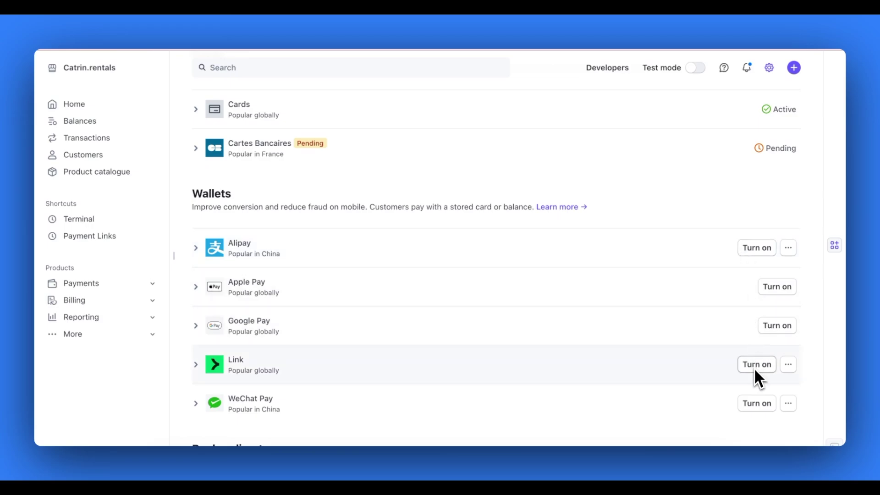
scroll(814, 389, down, 6)
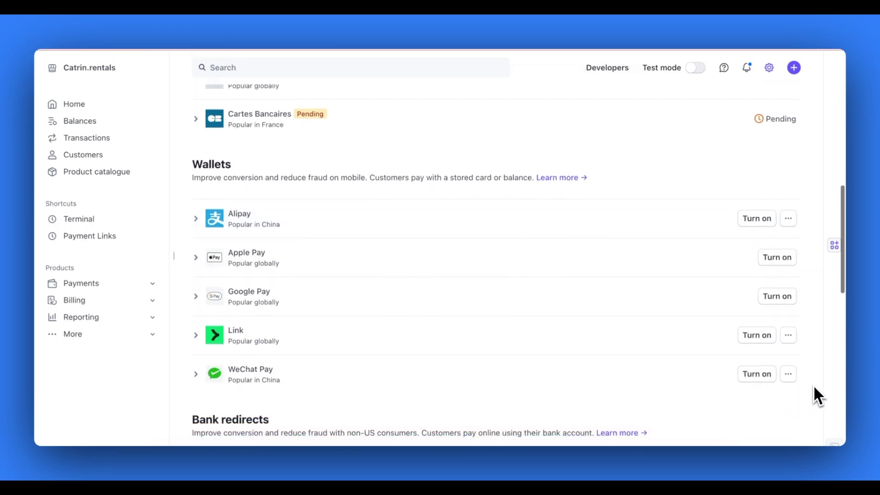
scroll(813, 387, down, 3)
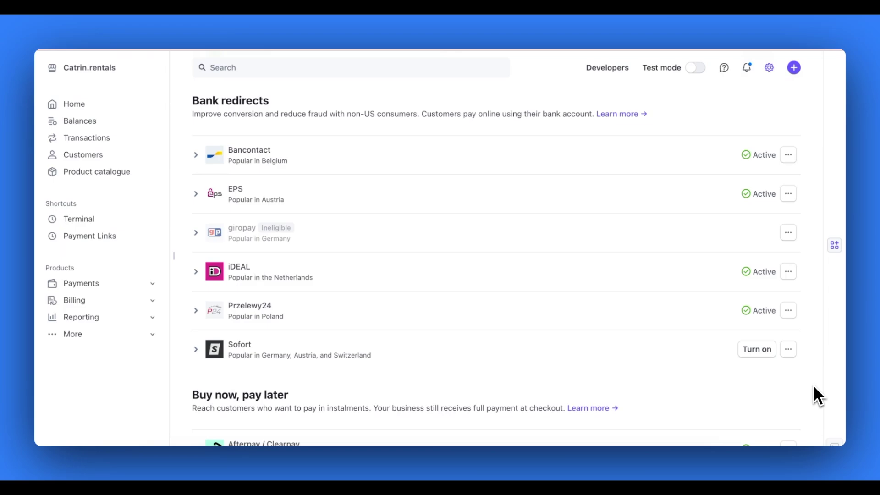
scroll(813, 387, down, 5)
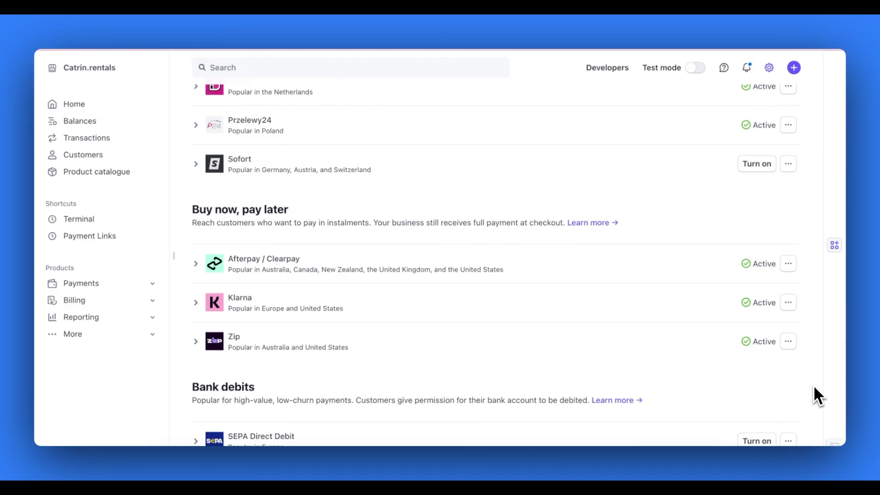
scroll(814, 387, down, 3)
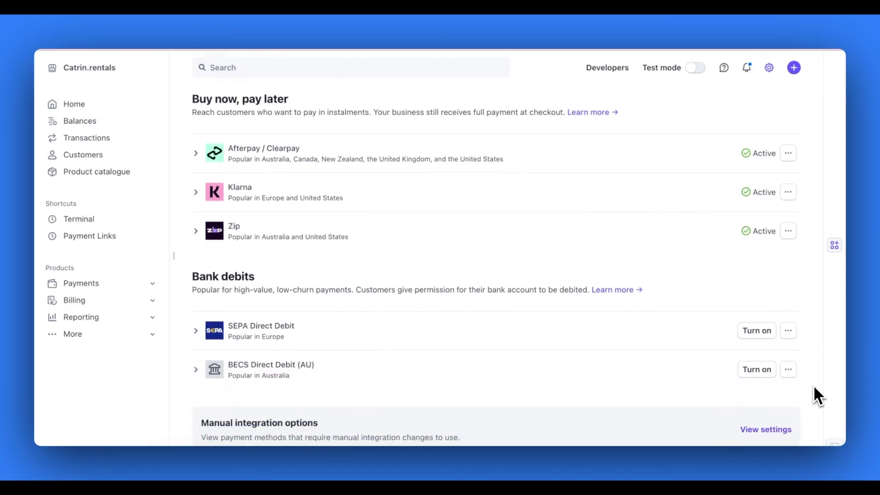
click(767, 377)
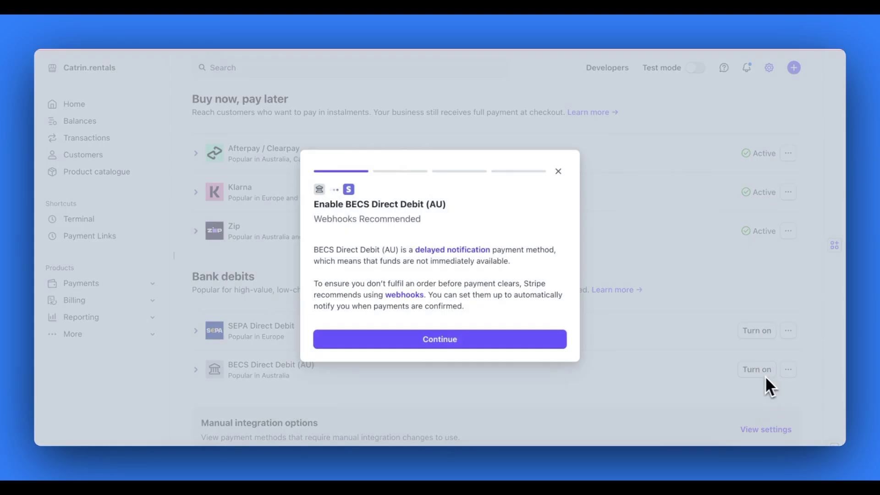
click(543, 346)
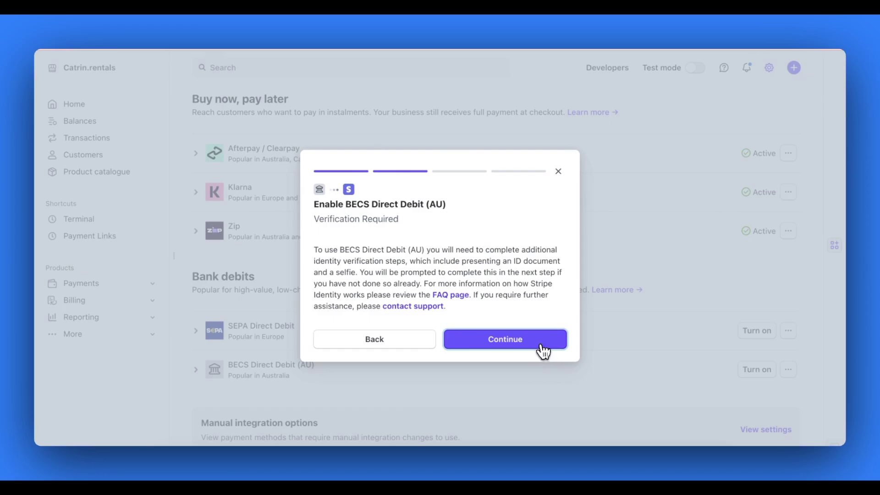
click(544, 350)
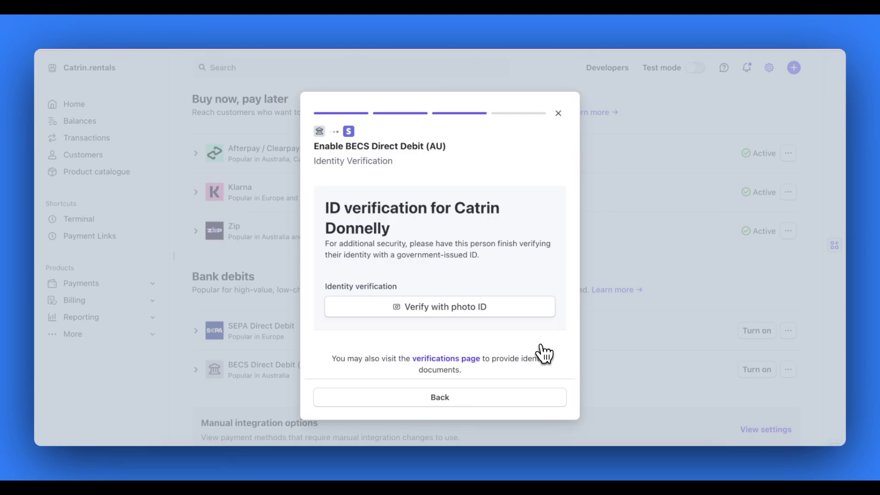
click(558, 113)
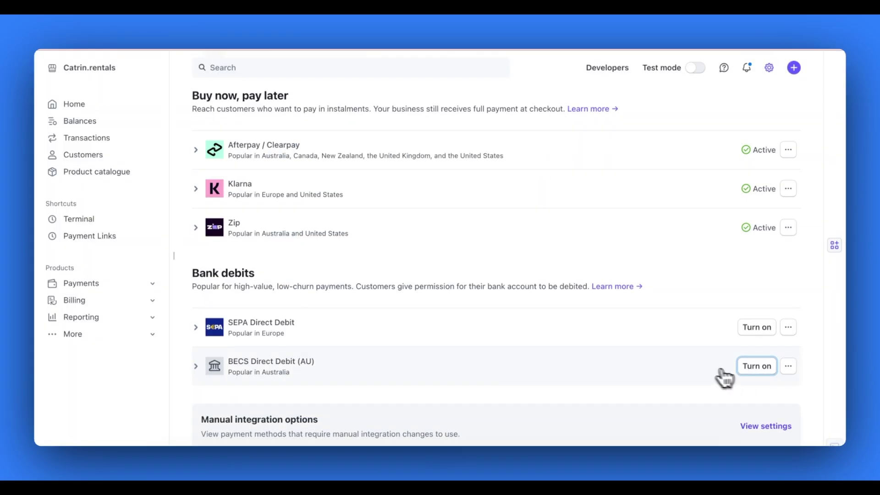
scroll(714, 372, up, 3)
scroll(698, 370, up, 15)
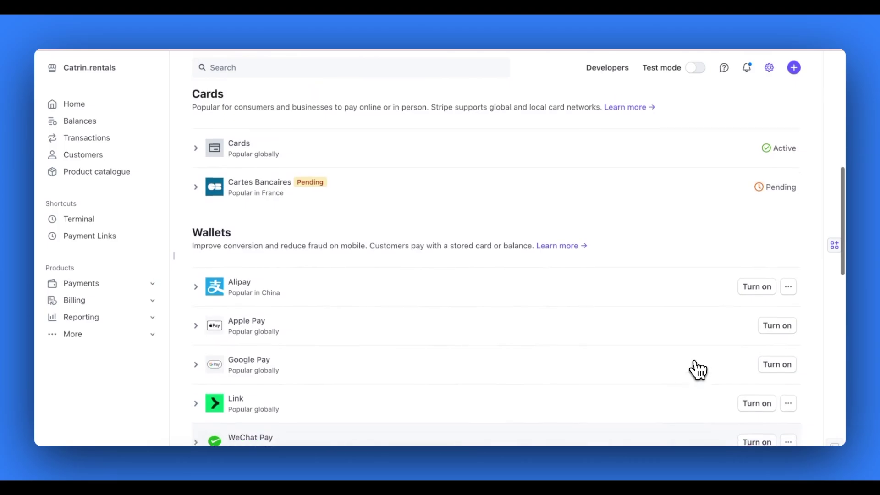
- Preview the Australian checkout offering Card, Afterpay, Klarna and Zip
click(265, 133)
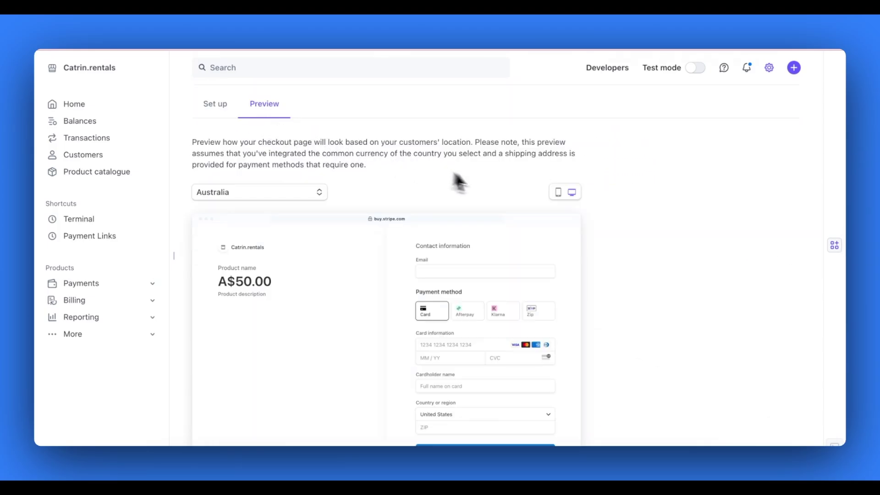
scroll(636, 228, down, 2)
scroll(636, 227, down, 1)
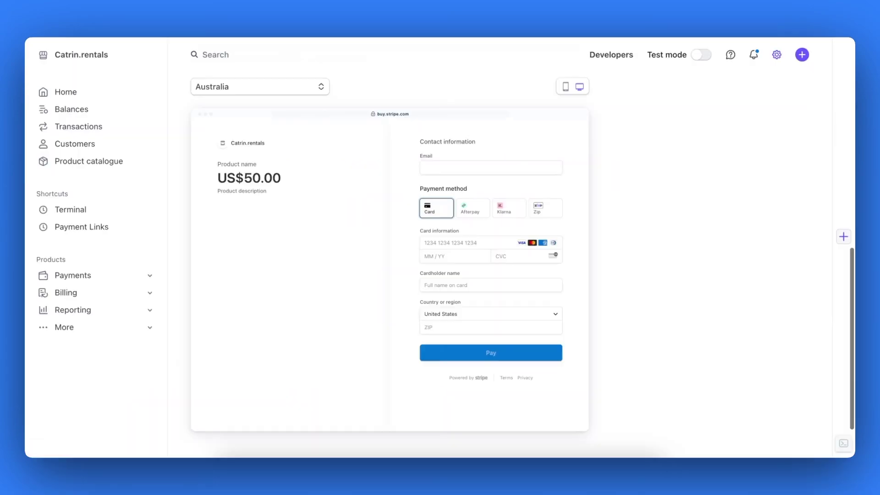
- Return to the Set up list of payment methods and scroll through it
scroll(652, 214, up, 3)
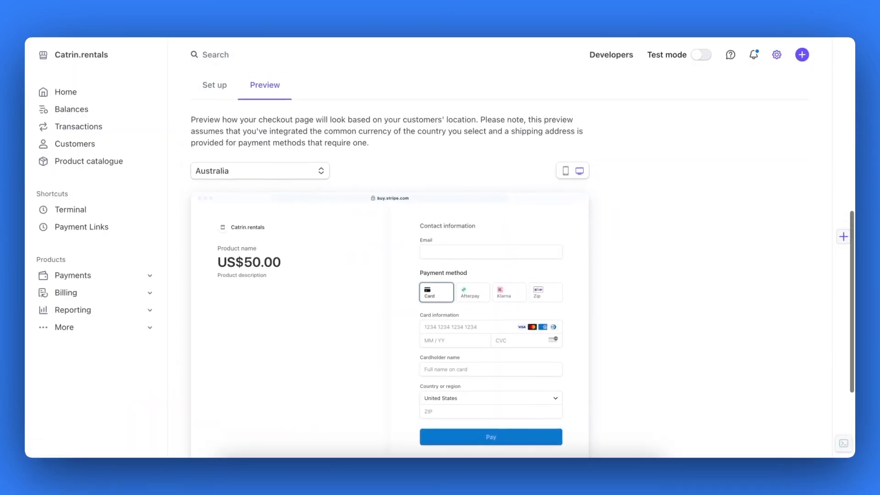
click(219, 110)
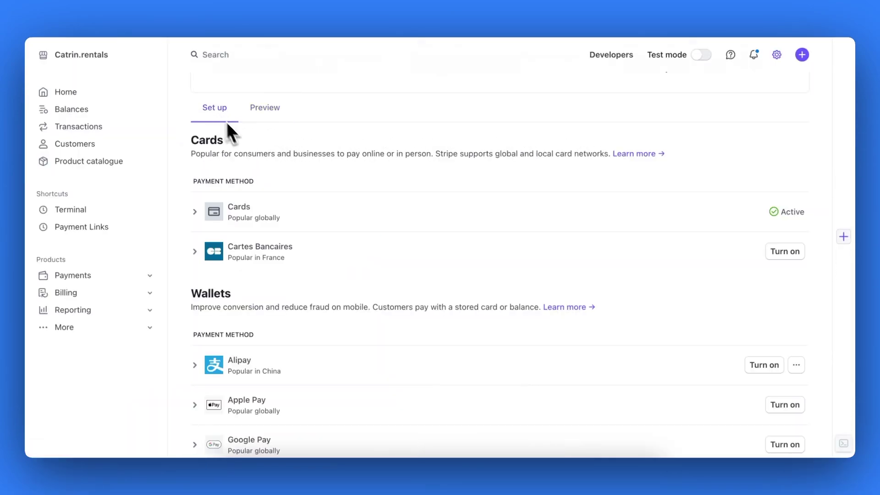
scroll(306, 186, down, 5)
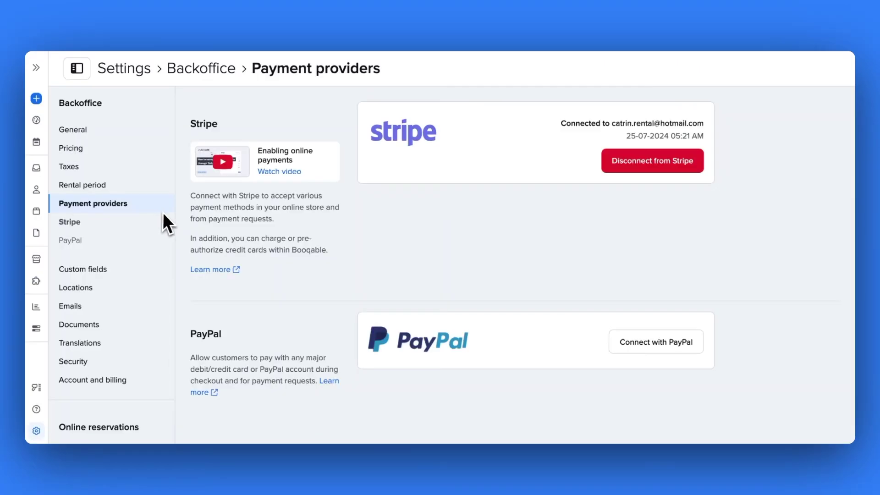
- Start connecting PayPal in Booqable and continue past the PayPal login popup
click(613, 347)
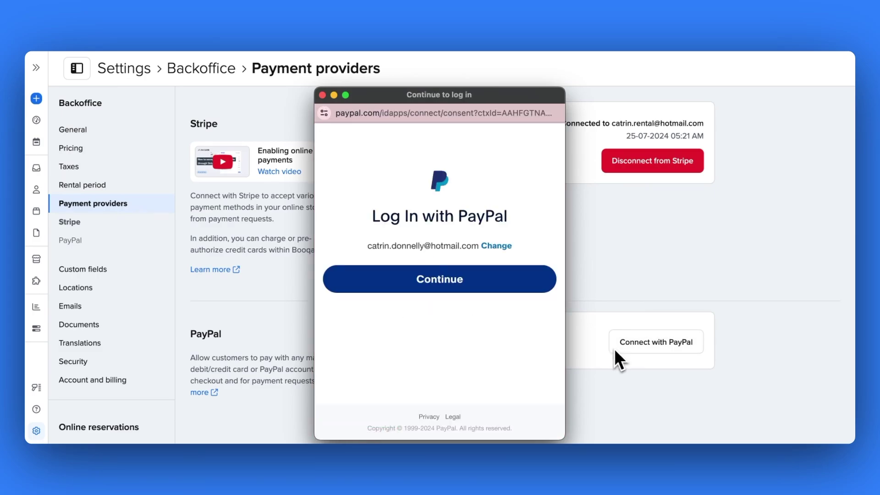
click(500, 291)
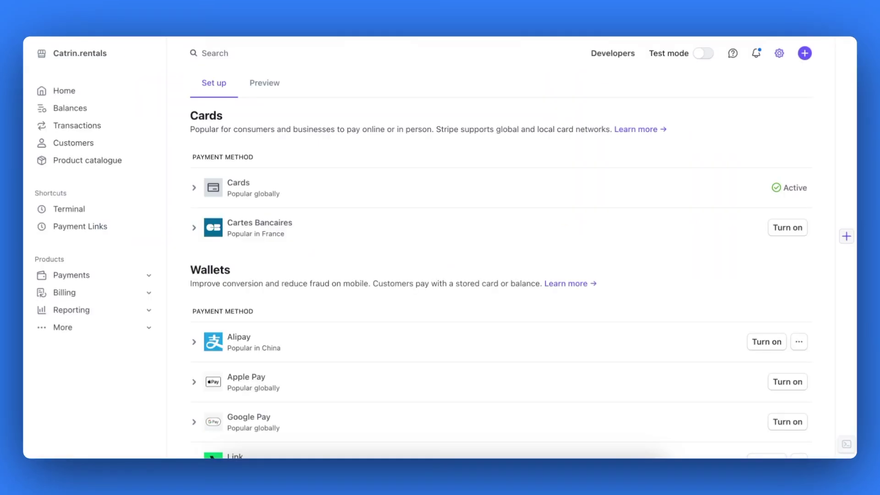
scroll(523, 266, down, 3)
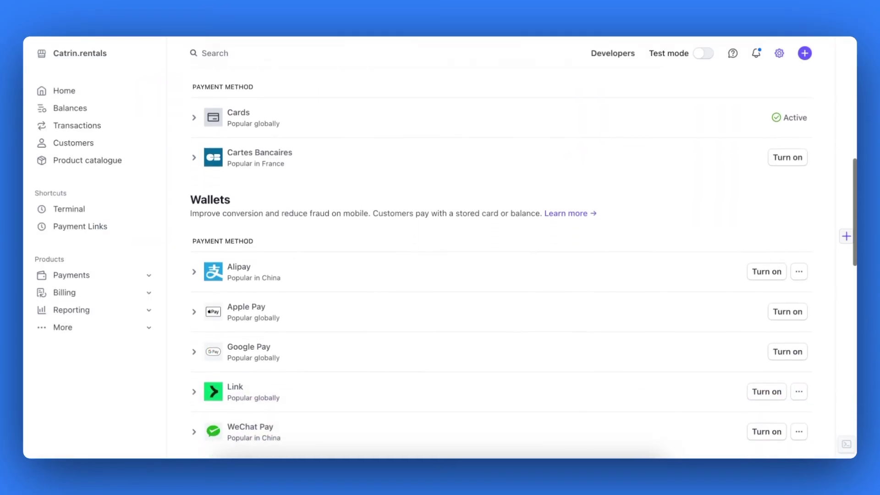
scroll(523, 266, down, 3)
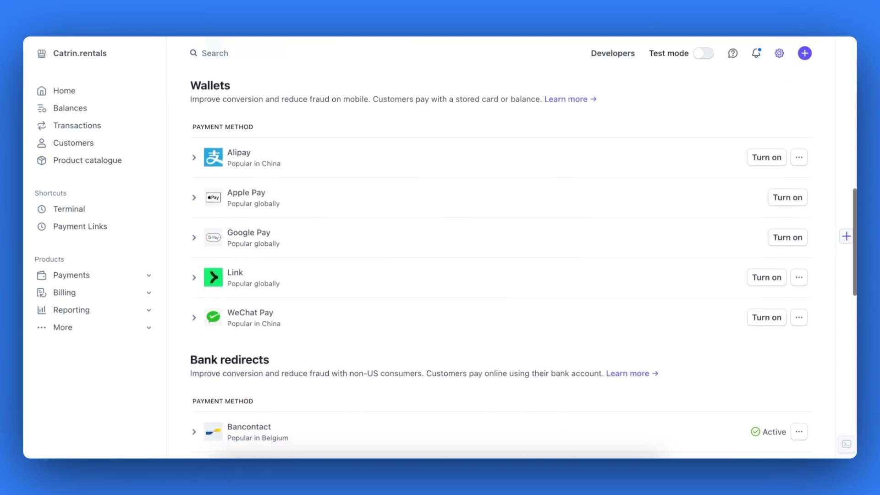
scroll(524, 266, down, 5)
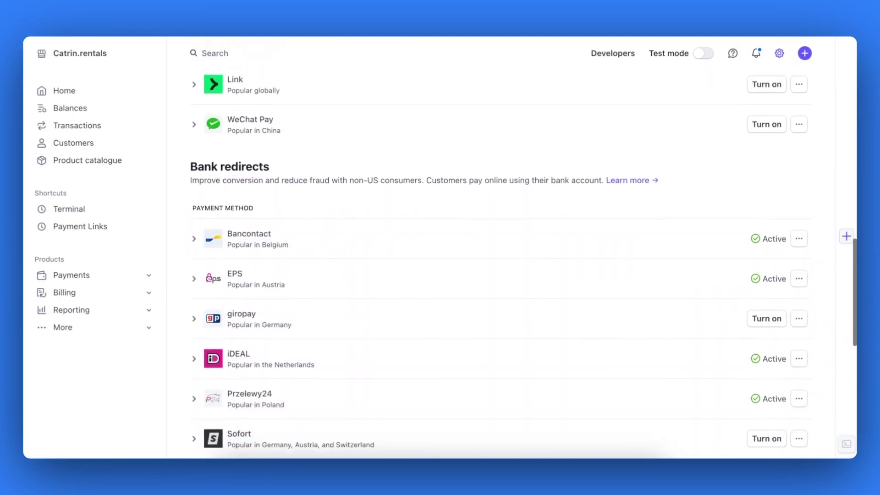
scroll(523, 266, down, 5)
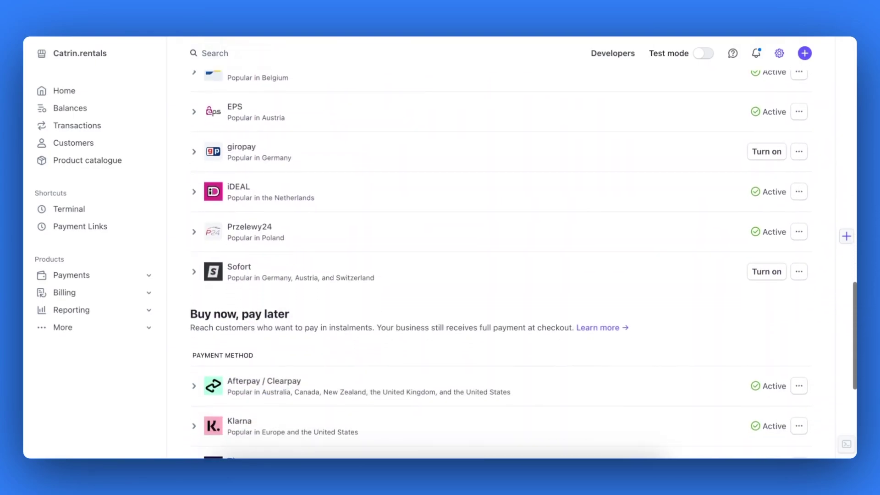